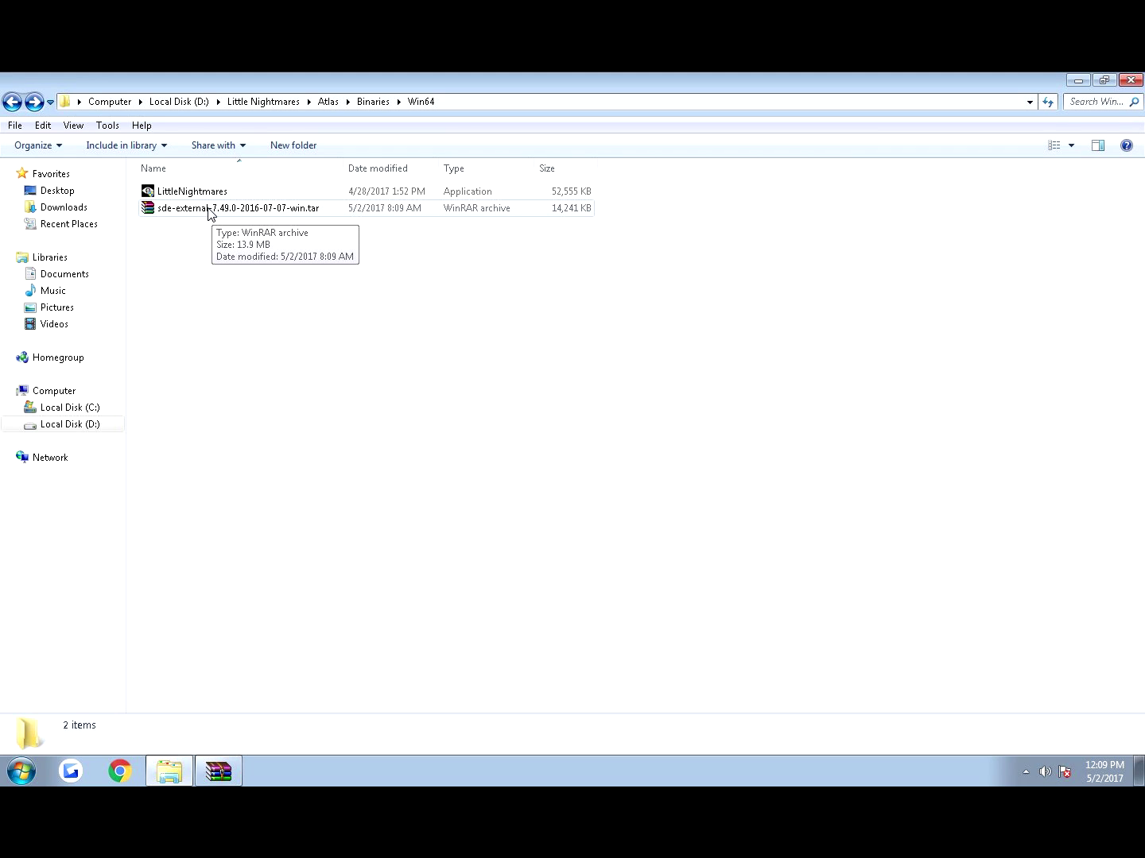
- Open the SDE archive, dismiss WinRAR's prompts, and drag all sde-external contents into Win64
double_click(208, 211)
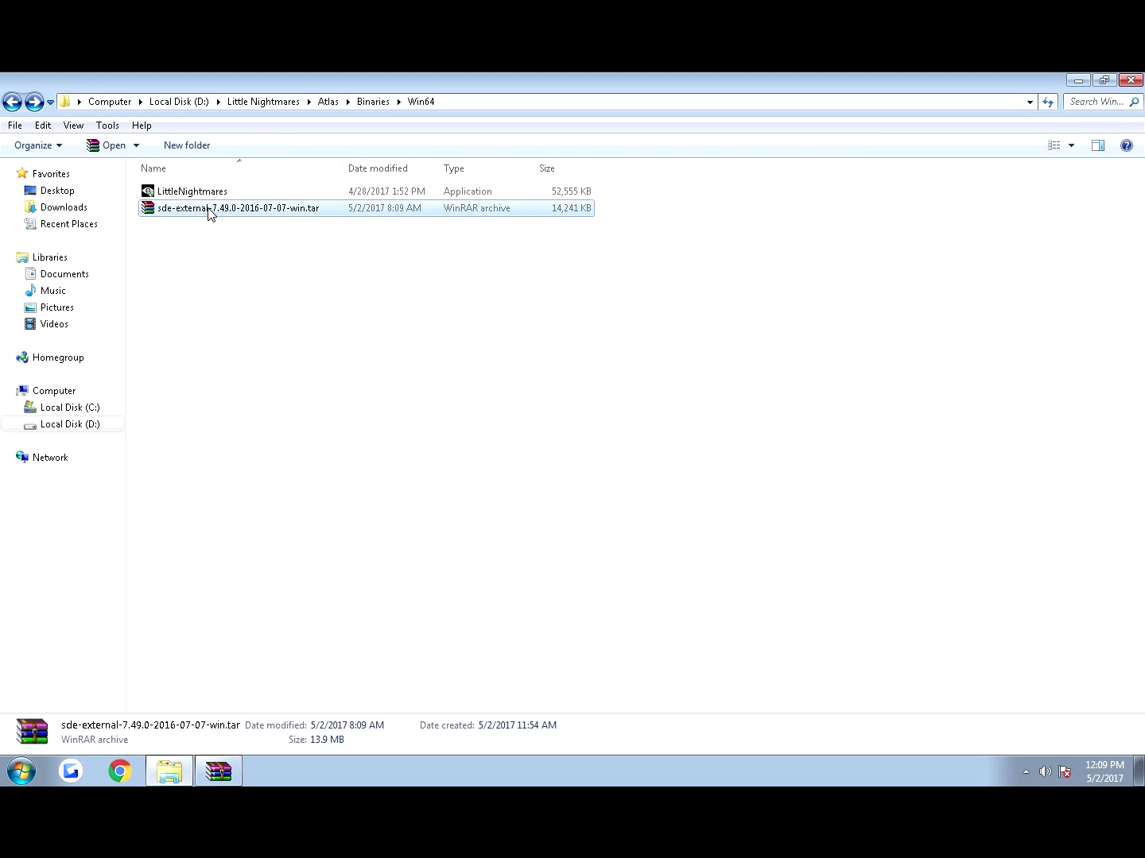
mouse_move(209, 266)
left_mouse_down()
mouse_move(421, 158)
mouse_move(474, 161)
left_mouse_up()
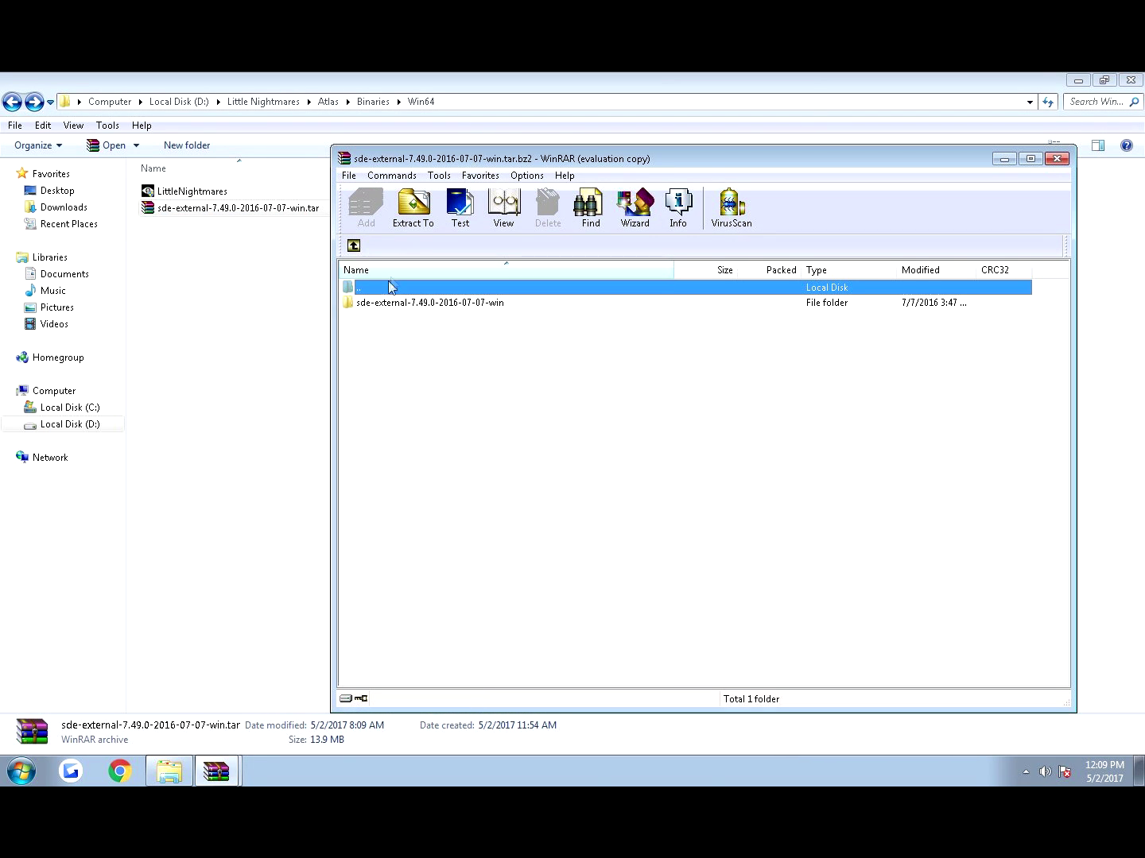
left_click(767, 454)
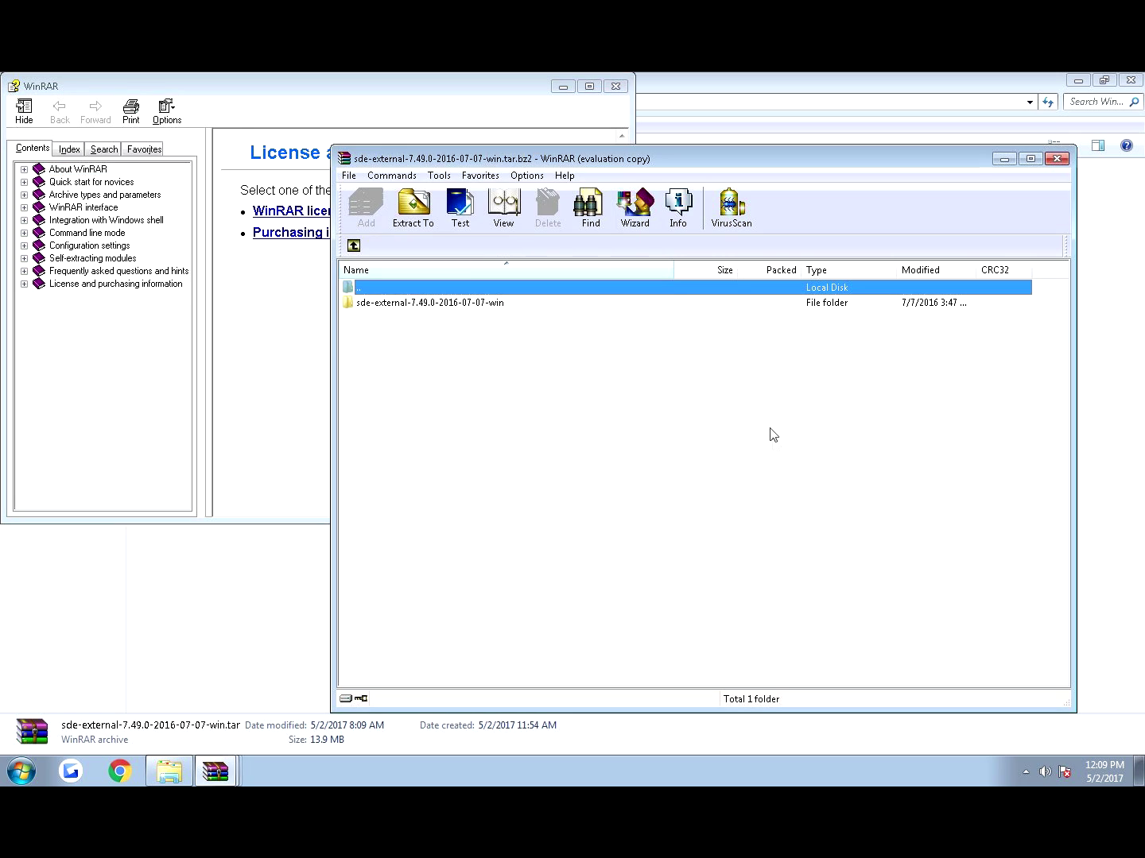
left_click(615, 86)
double_click(439, 303)
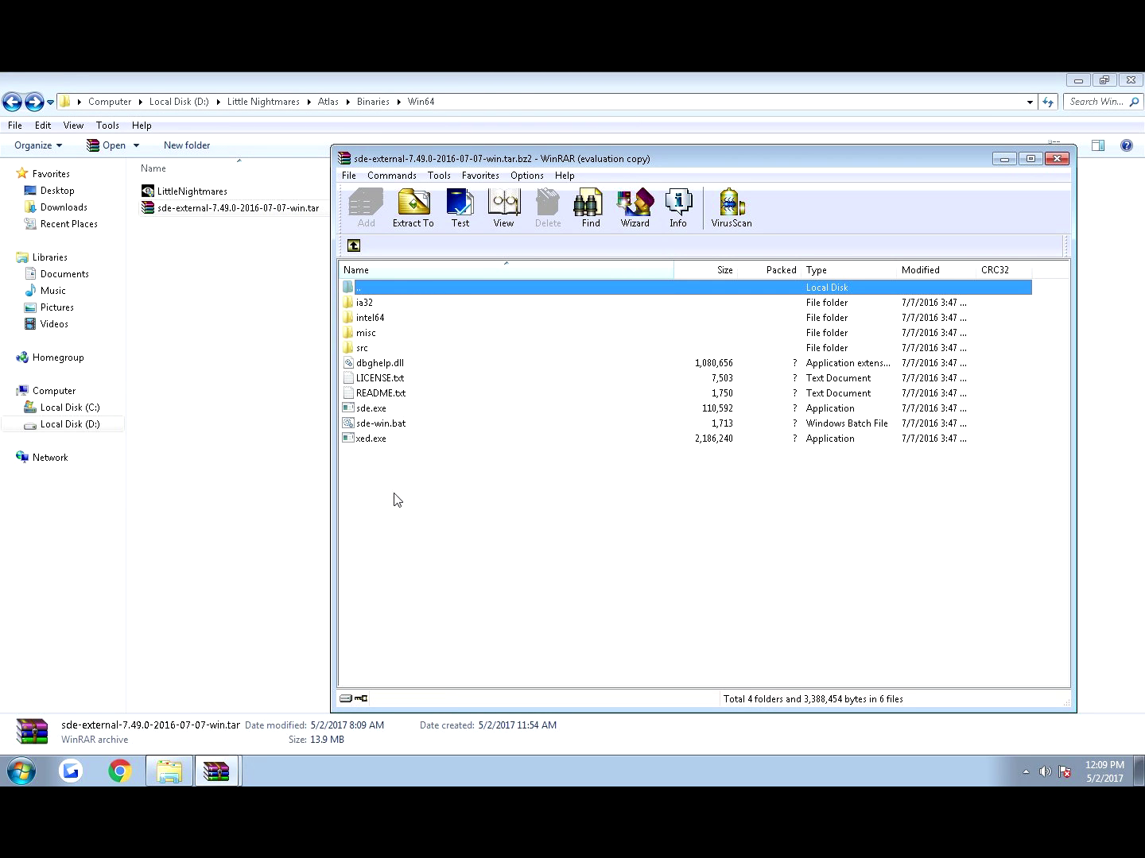
mouse_move(396, 499)
left_mouse_down()
mouse_move(375, 308)
mouse_move(248, 279)
left_mouse_up()
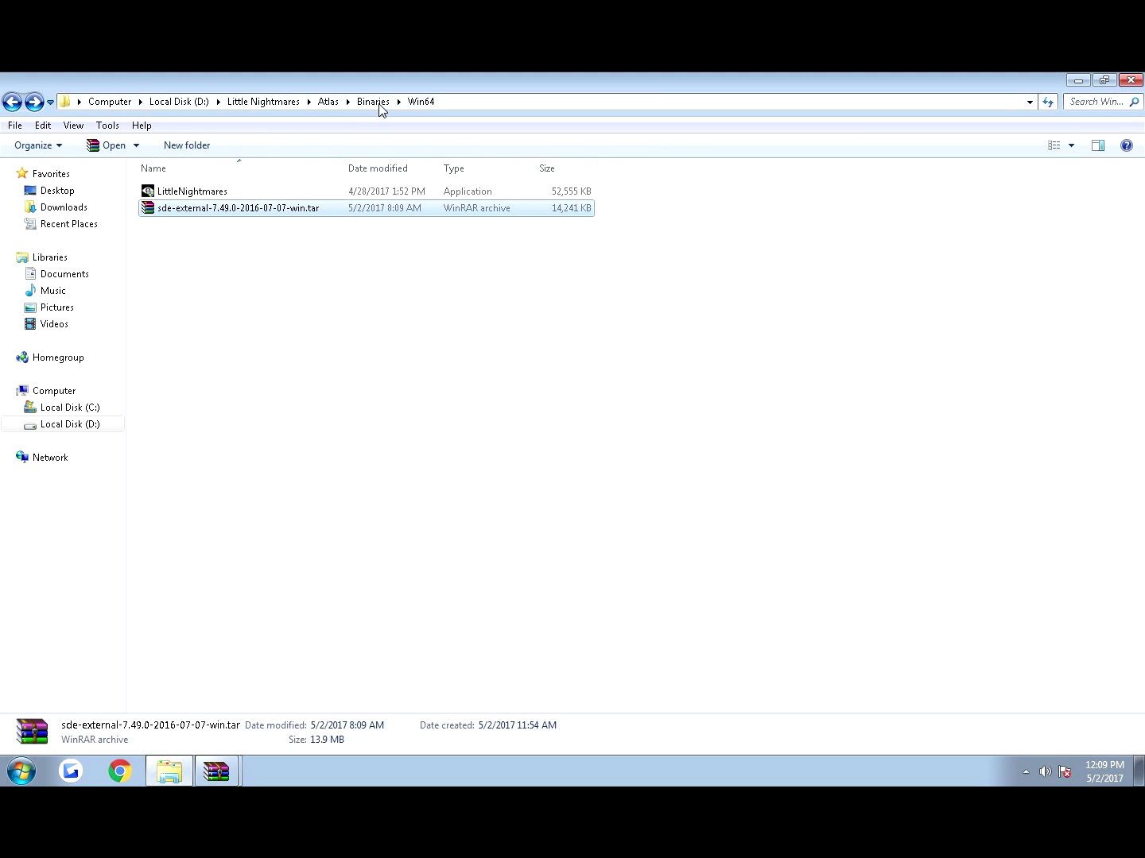
- Close both WinRAR windows from the taskbar and bring up Start search for cmd
left_click(304, 431)
mouse_move(216, 771)
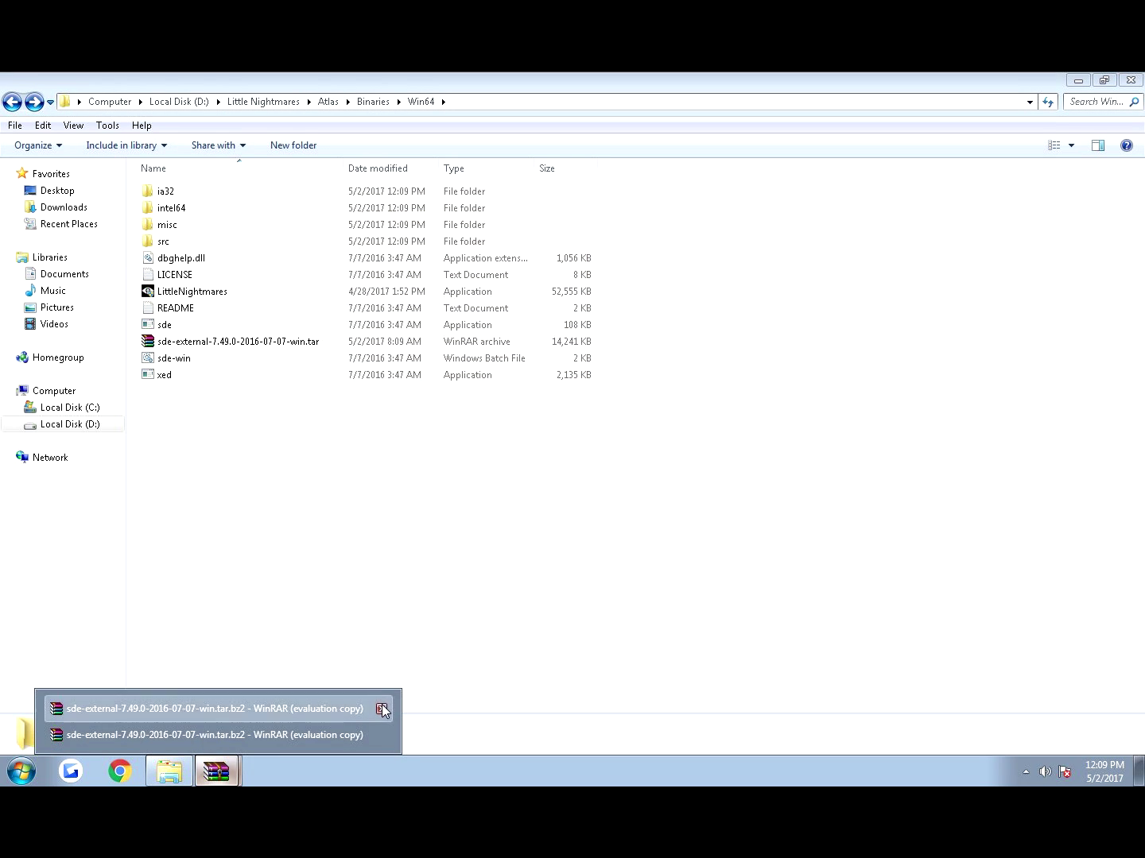
left_click(380, 709)
left_click(382, 733)
left_click(22, 771)
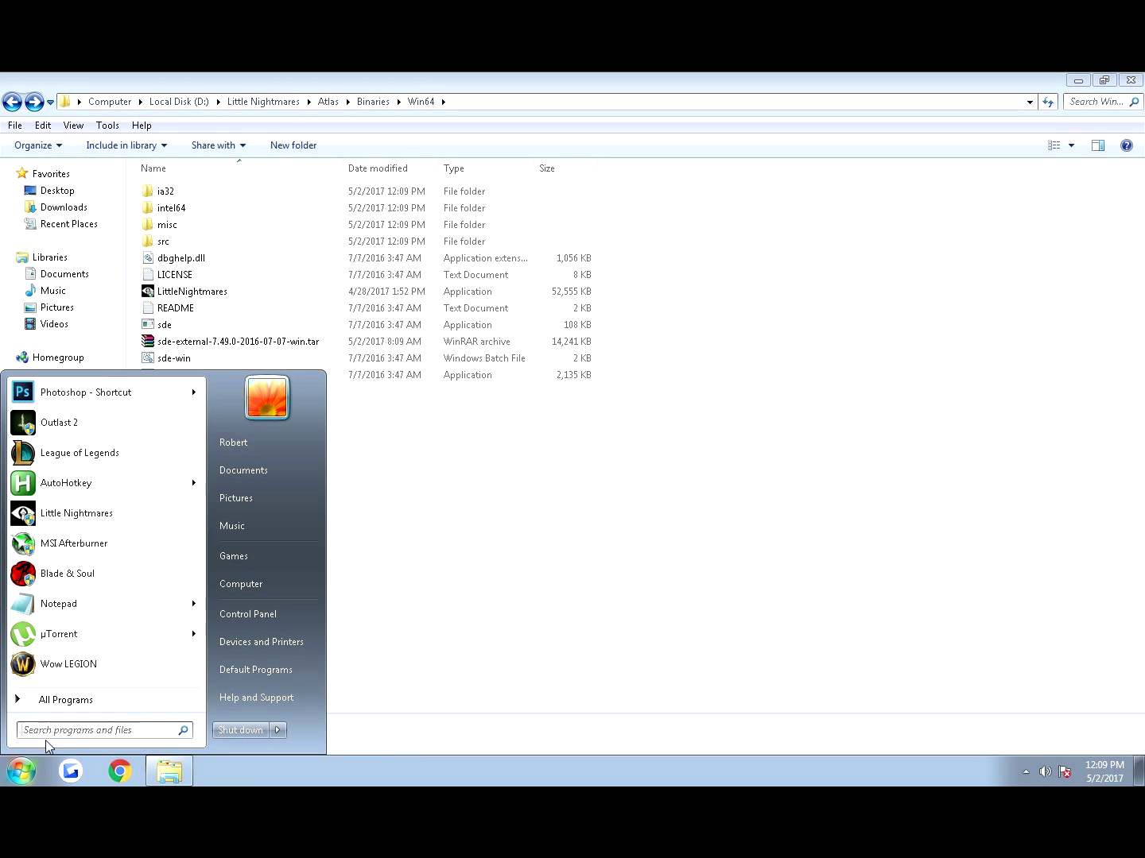
type("cmd")
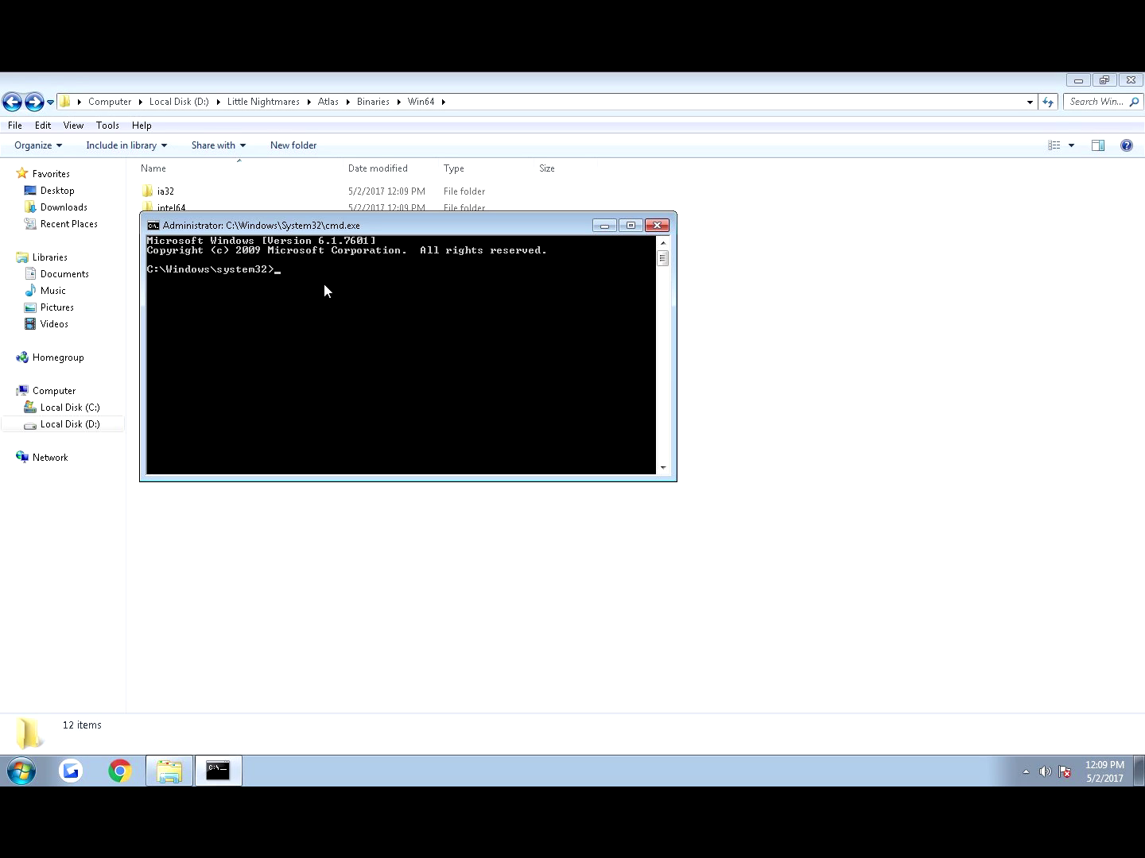
type("D:")
- Switch the prompt to drive D: and copy the Win64 folder path from Explorer's address bar
key("Return")
type("CD")
left_click(493, 102)
left_click_drag(487, 102, 90, 102)
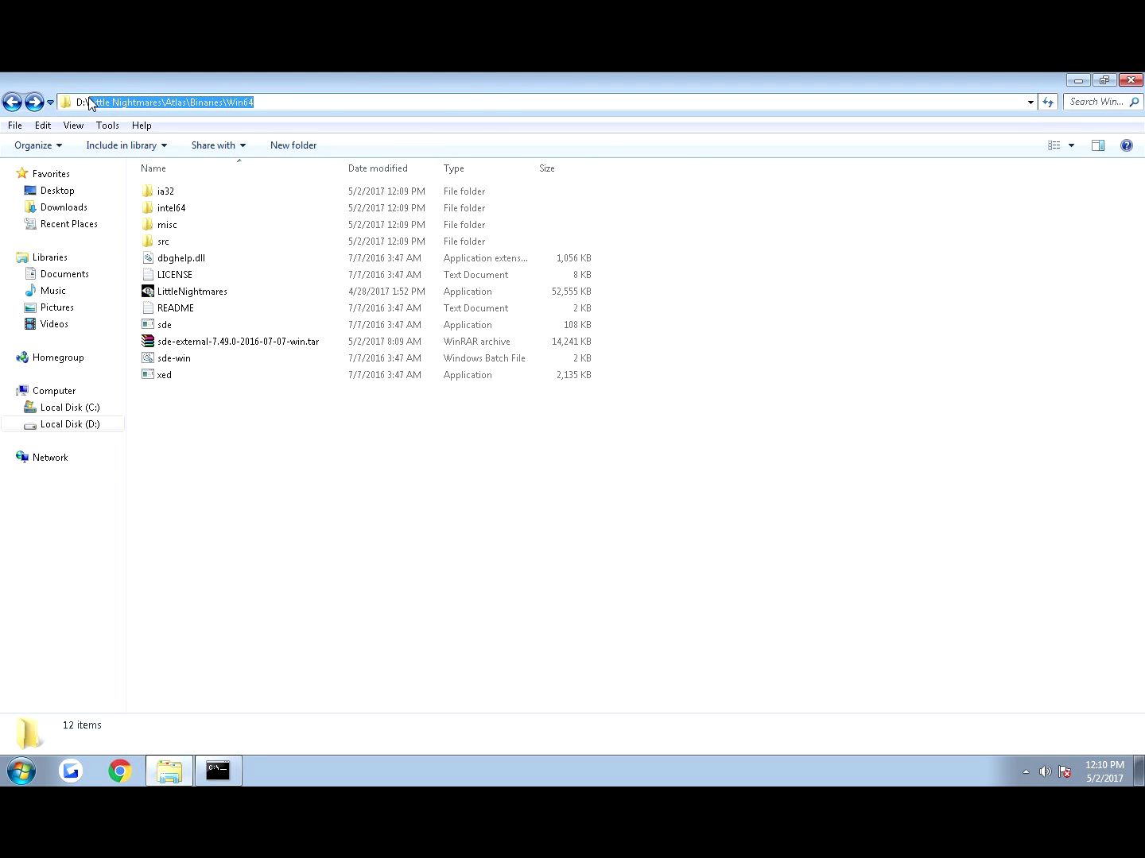
right_click(90, 102)
left_click(128, 152)
left_click(256, 519)
key("alt+Tab")
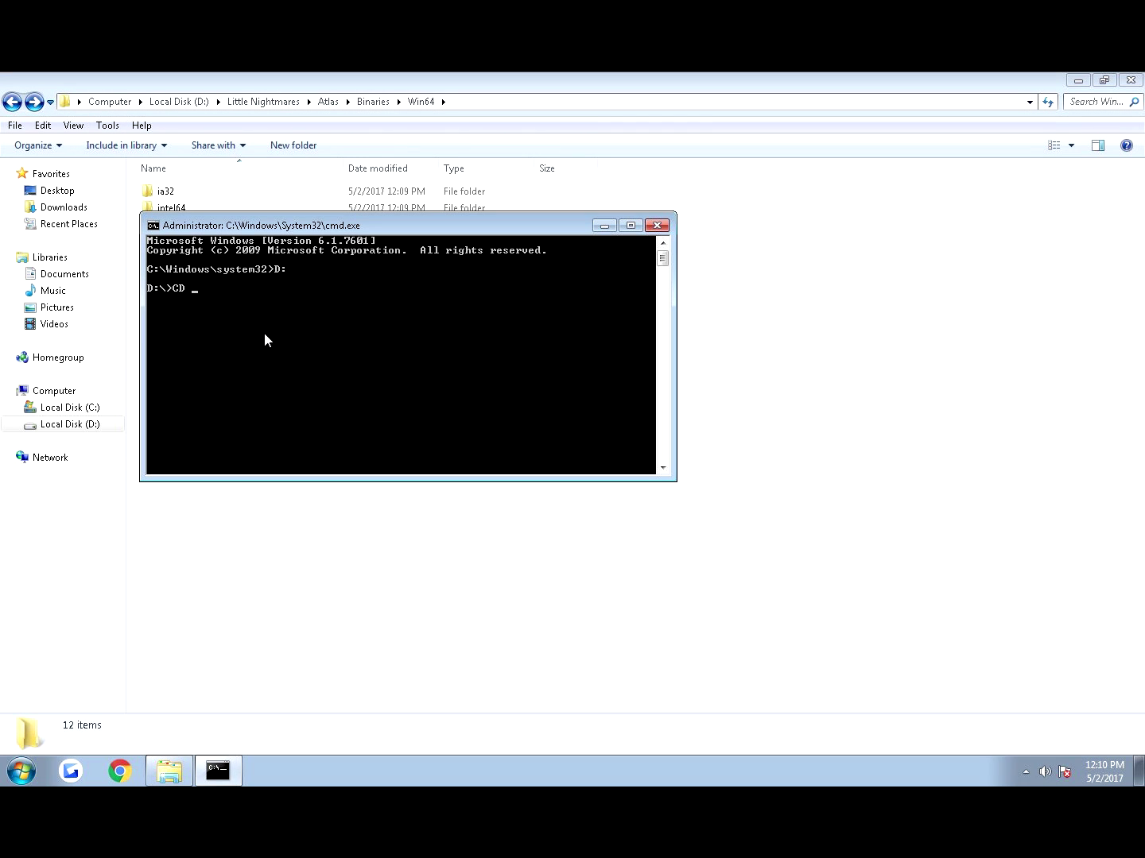
- Paste the copied Win64 path after CD, run it, and bring the Win64 Explorer window forward
right_click(264, 333)
left_click(298, 382)
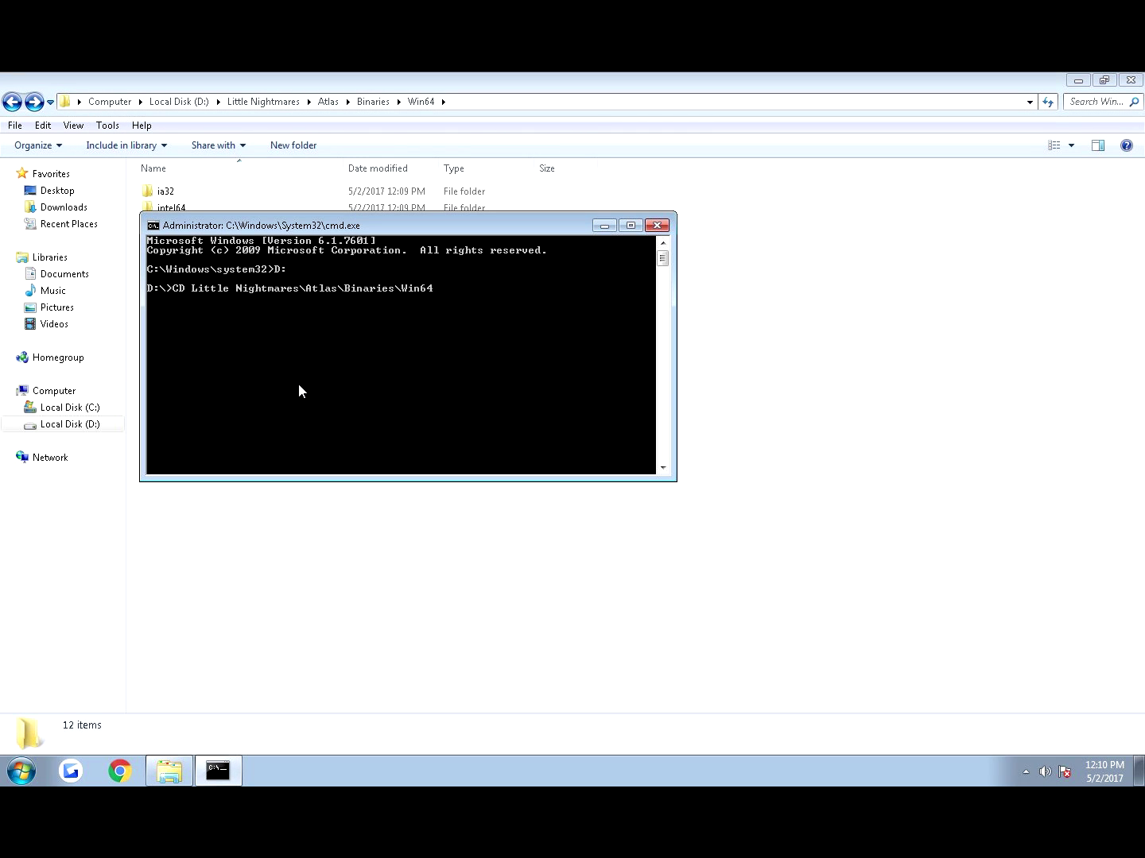
key("Return")
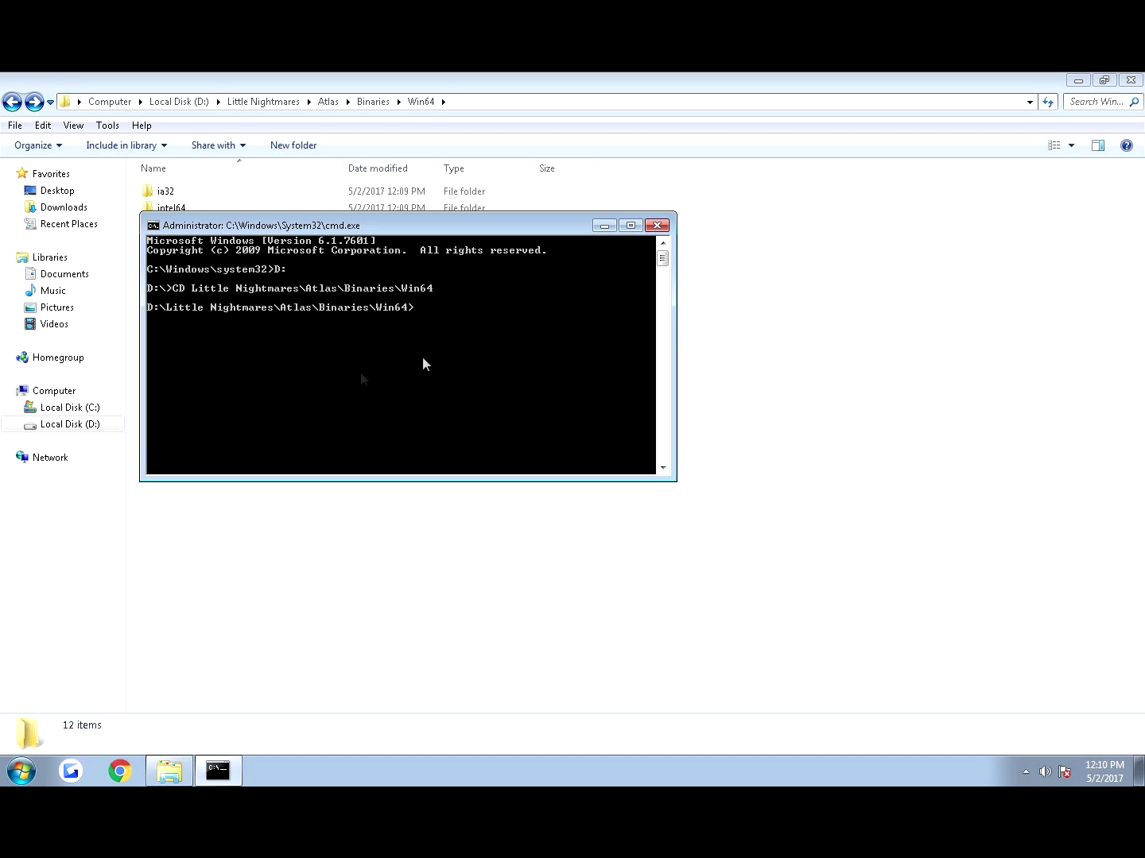
left_click(717, 313)
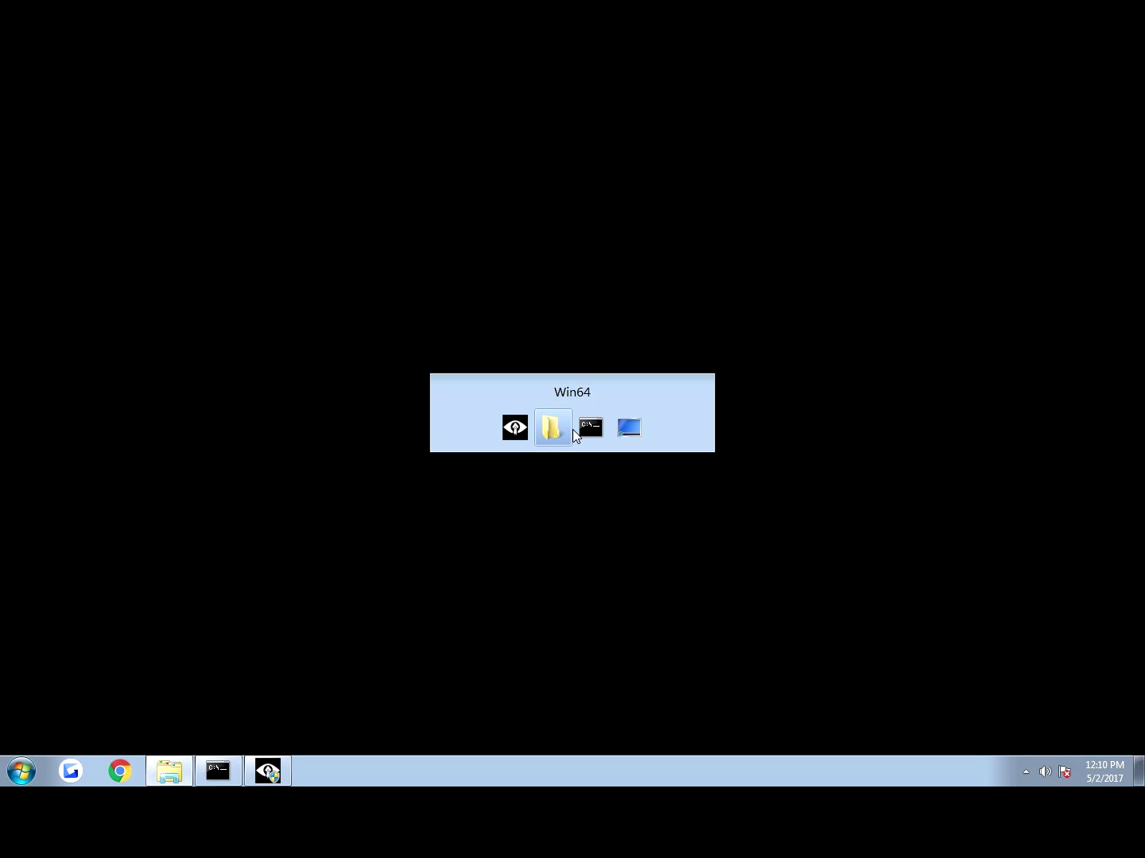
key("alt+Tab")
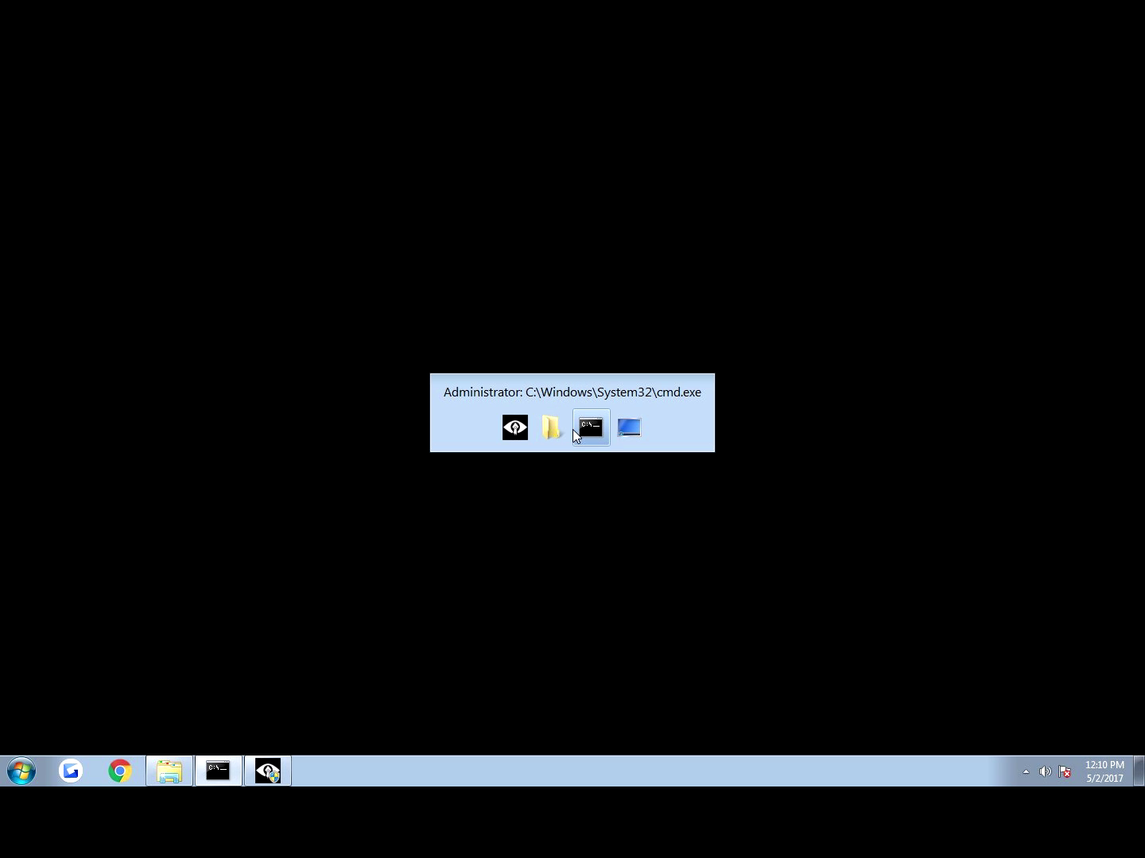
- Alt+Tab through open windows until cmd.exe is in front of the Win64 Explorer window
key("alt+shift+Tab")
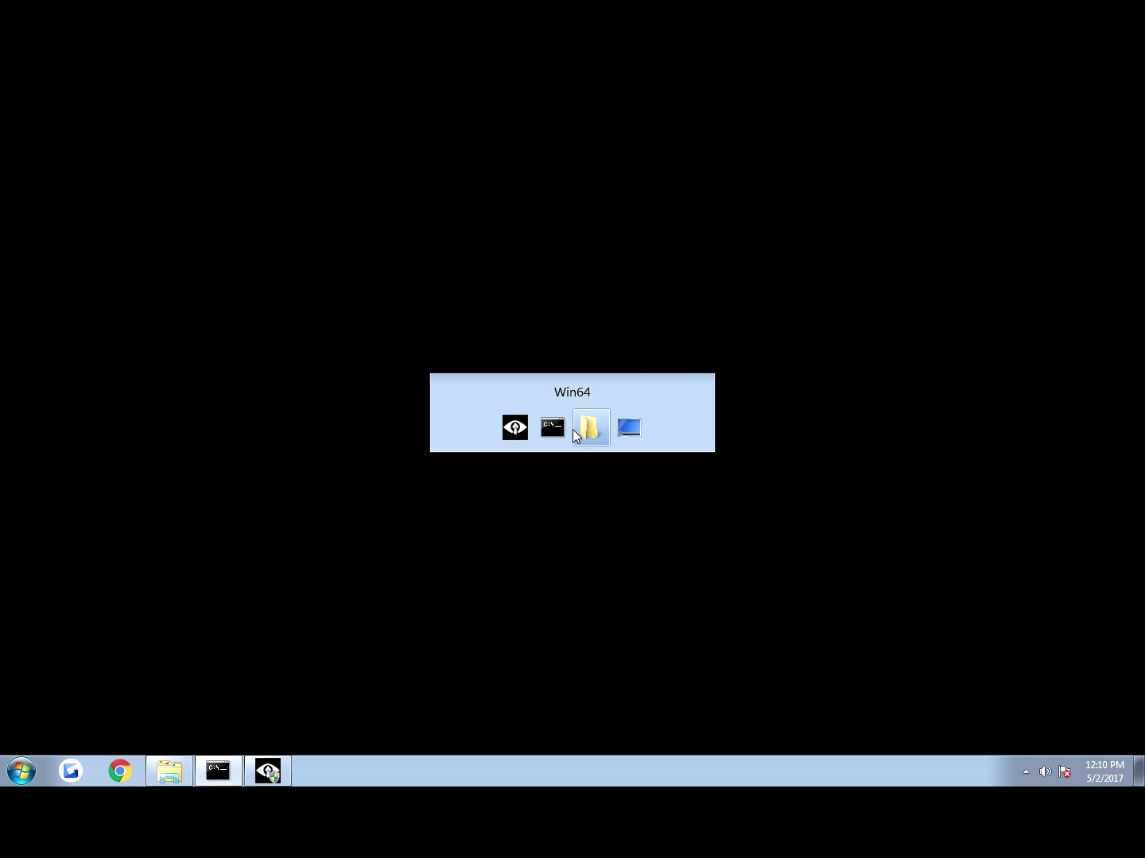
key("alt+Tab")
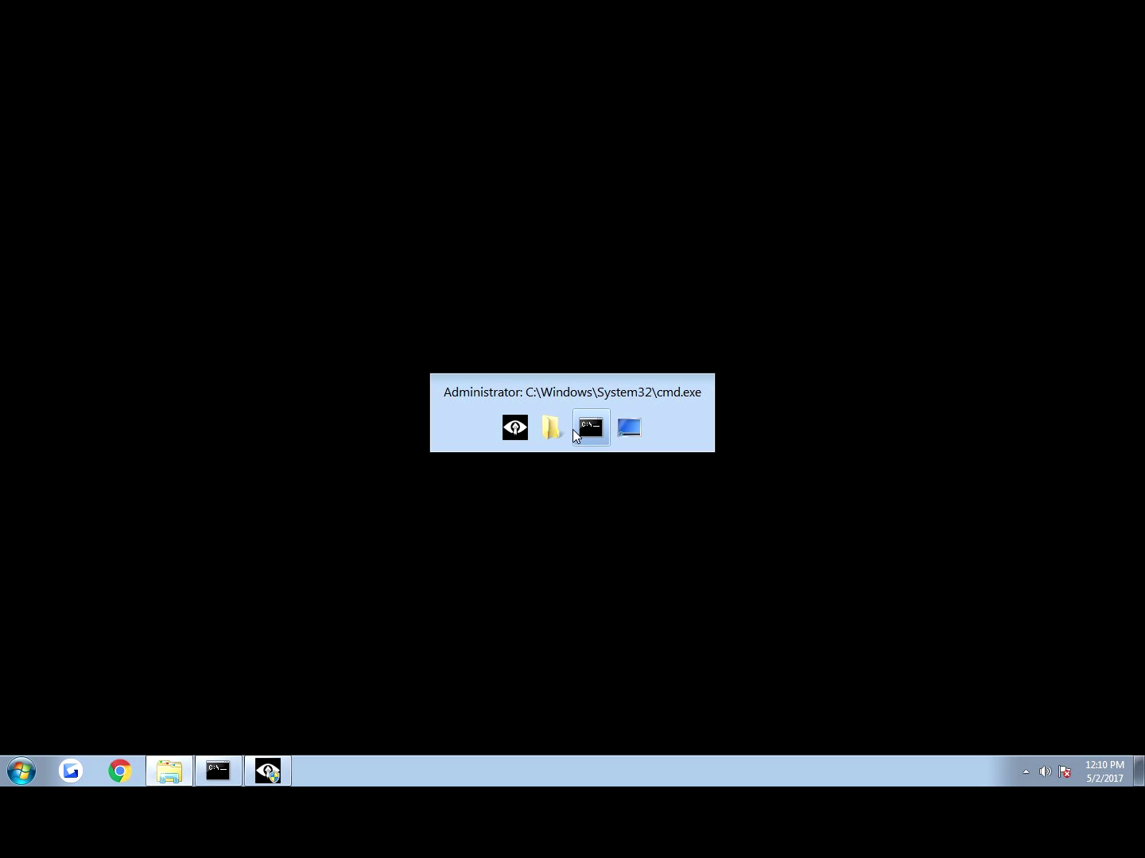
key("alt+Tab")
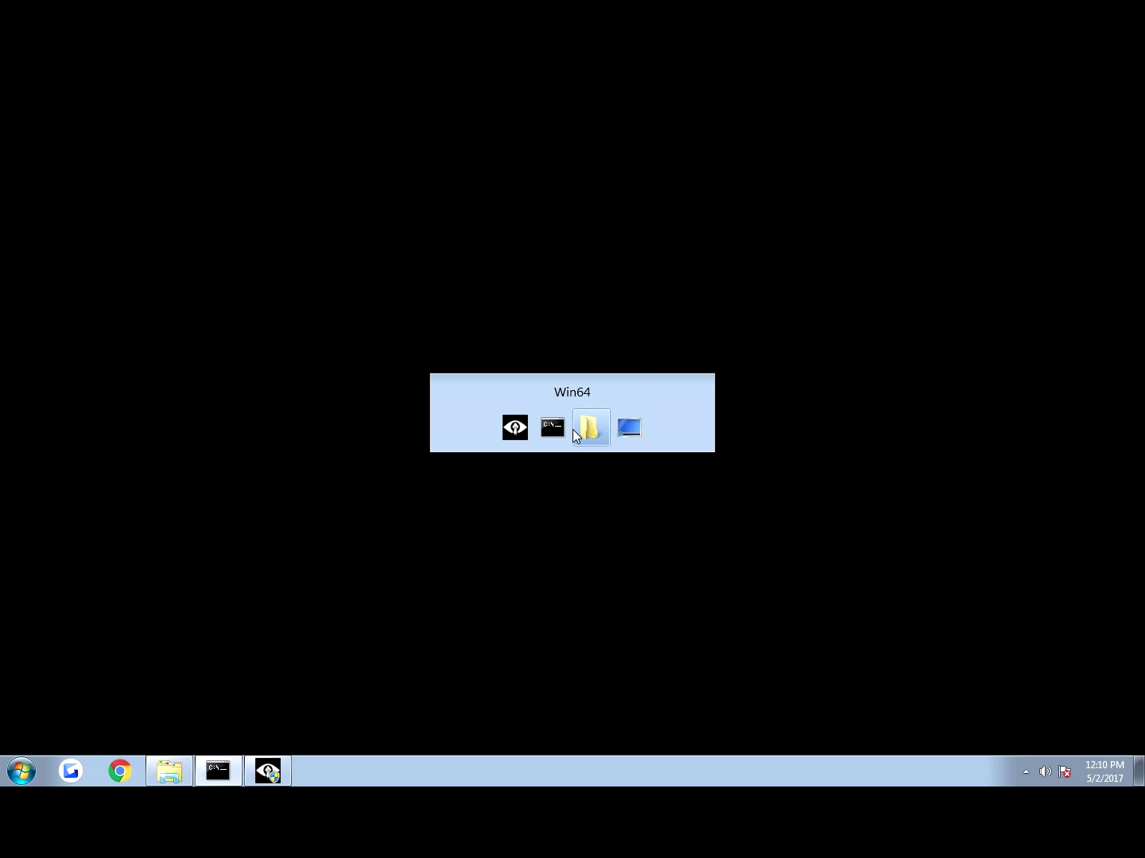
key("alt+Tab")
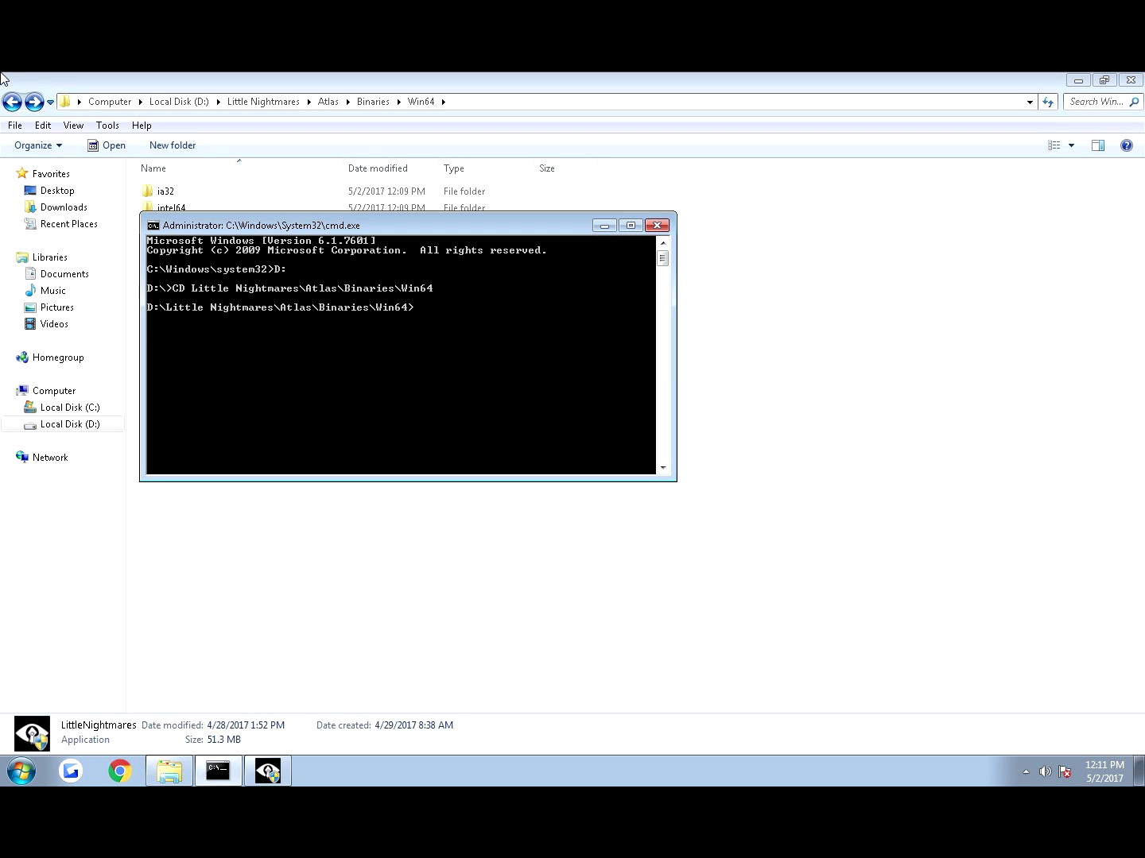
type("task")
type("list")
- Run tasklist, which lists LittleNightmares.exe with PID 2600
key("Return")
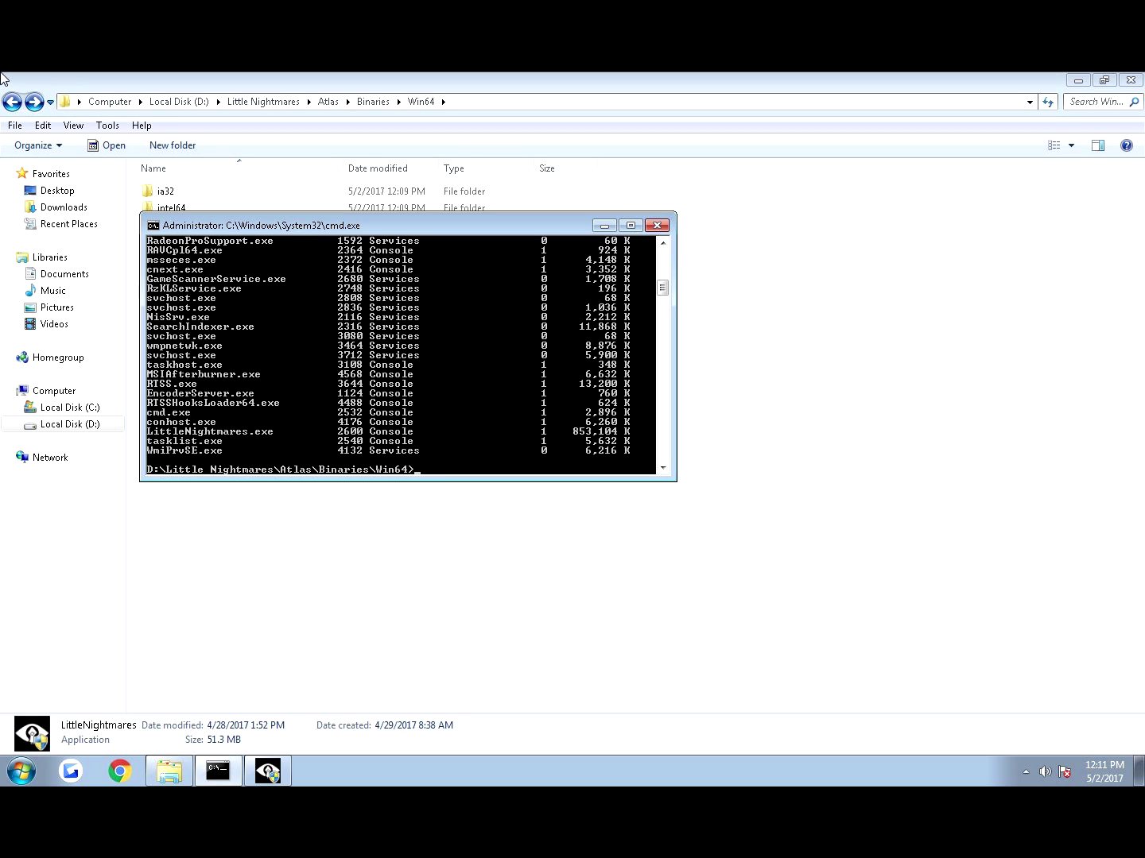
type("sde -")
type("attach- ")
type("pid")
- Fix the typo, run sde -attach-pid 2600, and switch to the LittleNightmares game
key("BackSpace")
key("BackSpace")
key("BackSpace")
key("BackSpace")
type("pid")
type(" 26")
type("00")
key("Return")
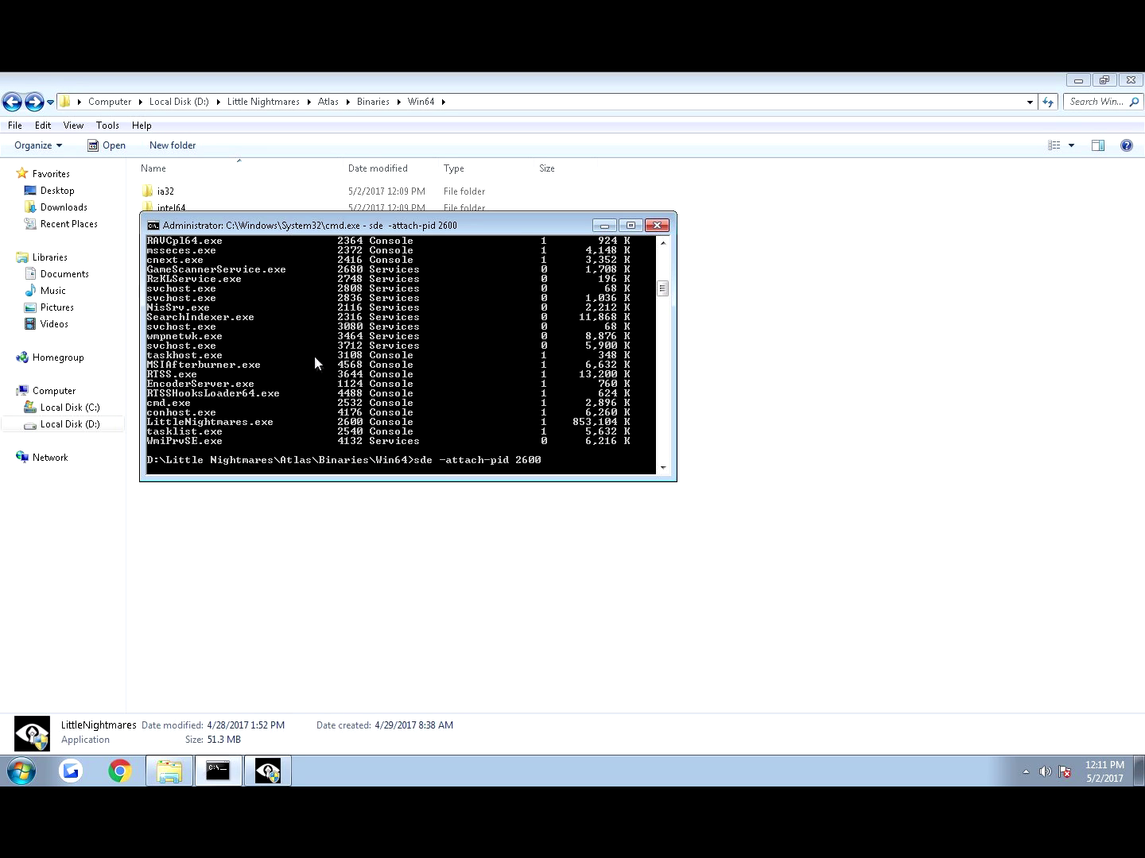
left_click(266, 773)
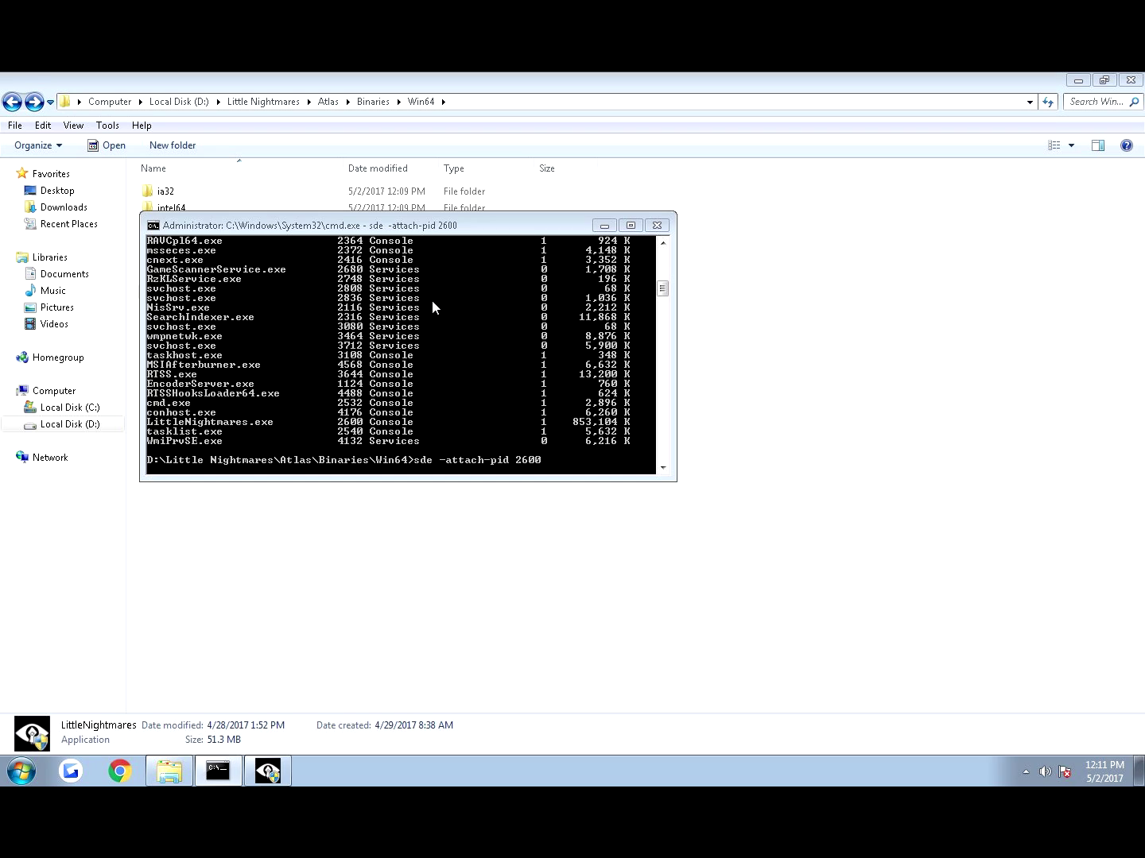